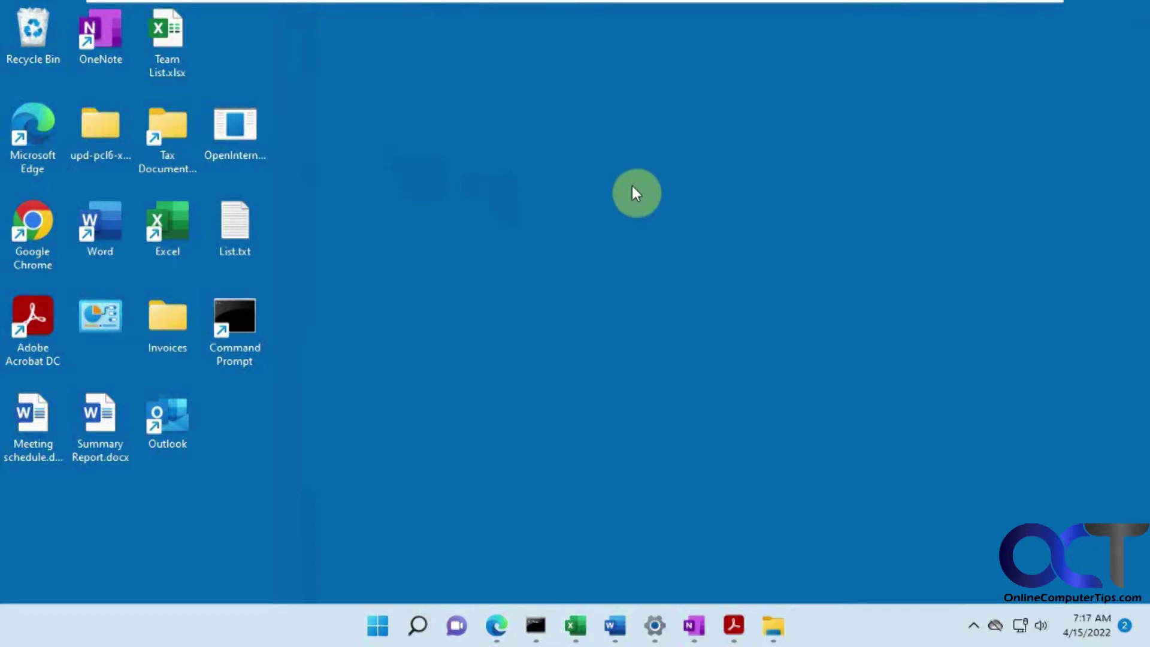
# Bring up and minimize the Loan amortization workbook and the Word newsletter document.
pyautogui.click(576, 627)
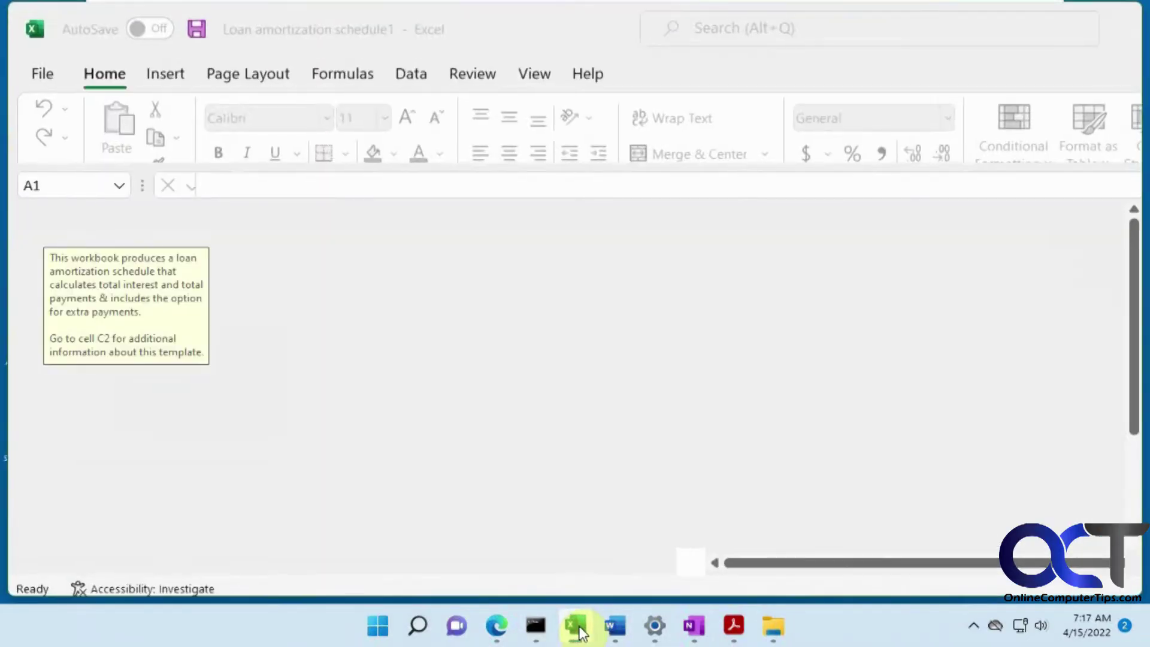
pyautogui.click(576, 627)
pyautogui.click(617, 626)
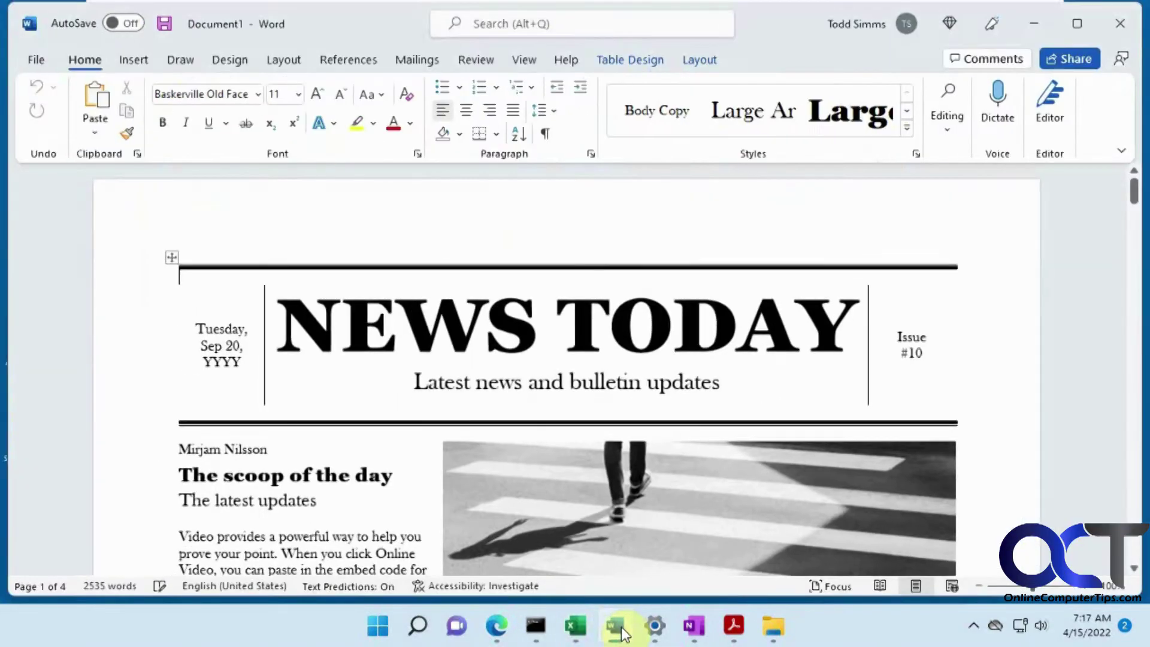
pyautogui.click(617, 626)
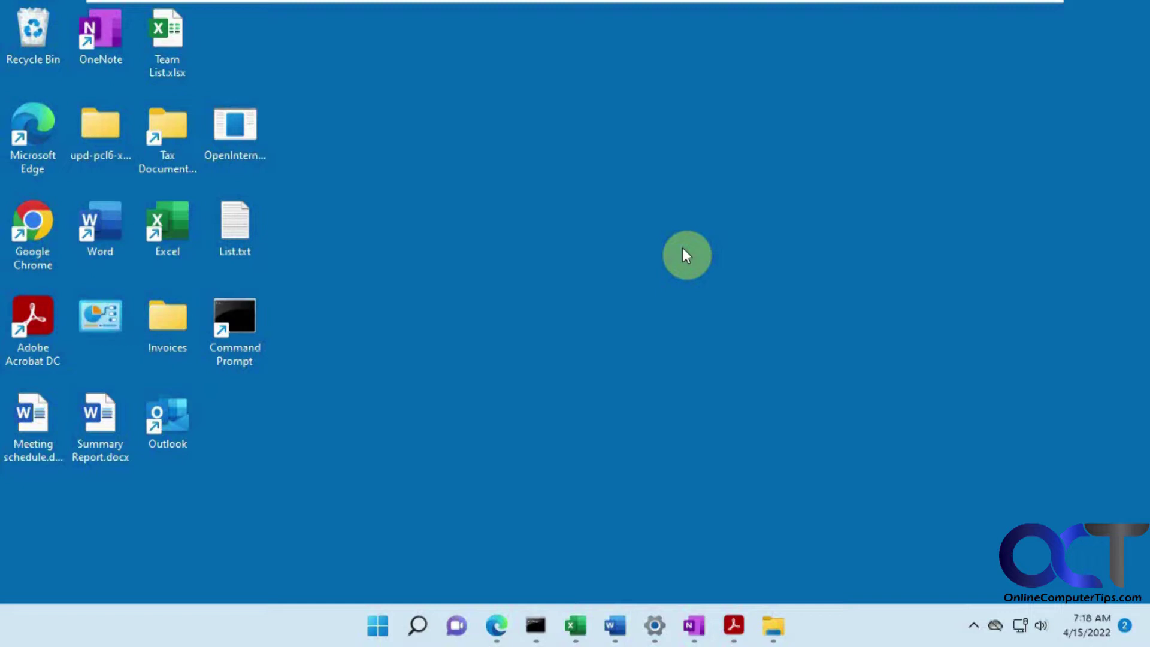
# Cycle Alt+Tab through the open windows and Edge tabs to Acrobat Reader, then minimize it.
pyautogui.hotkey('alt', 'Tab')
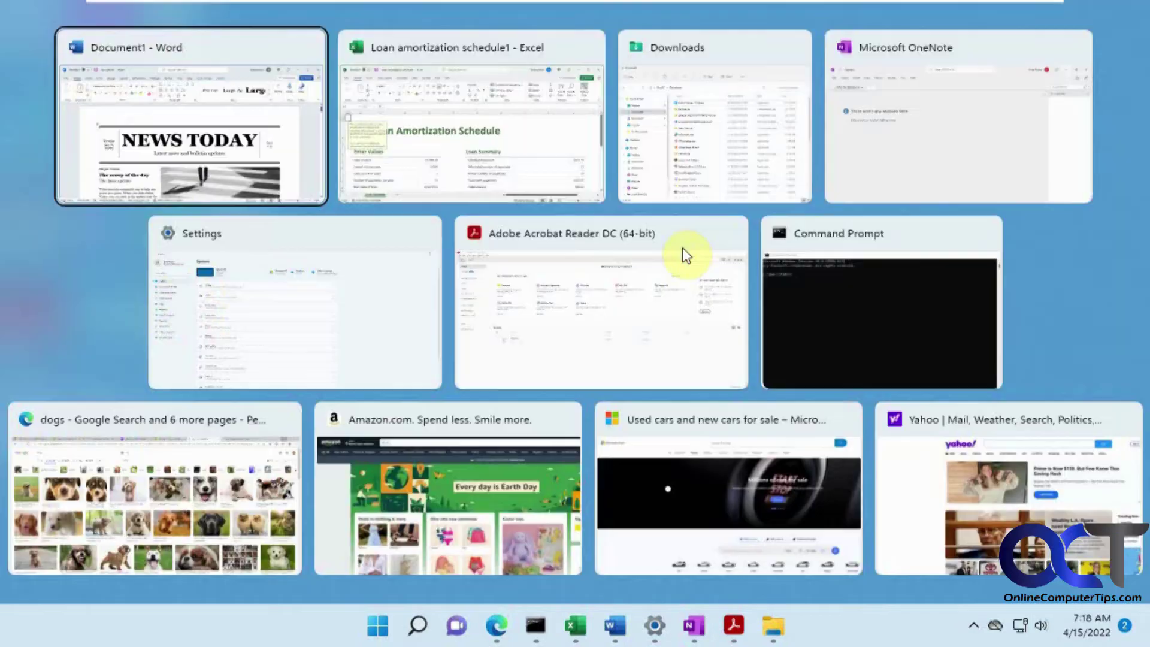
pyautogui.hotkey('alt', 'Tab')
pyautogui.hotkey('alt', 'Tab')
pyautogui.hotkey('alt', 'Tab')
pyautogui.hotkey('alt', 'Tab')
pyautogui.hotkey('alt', 'Tab')
pyautogui.hotkey('alt', 'Tab')
pyautogui.hotkey('alt', 'Tab')
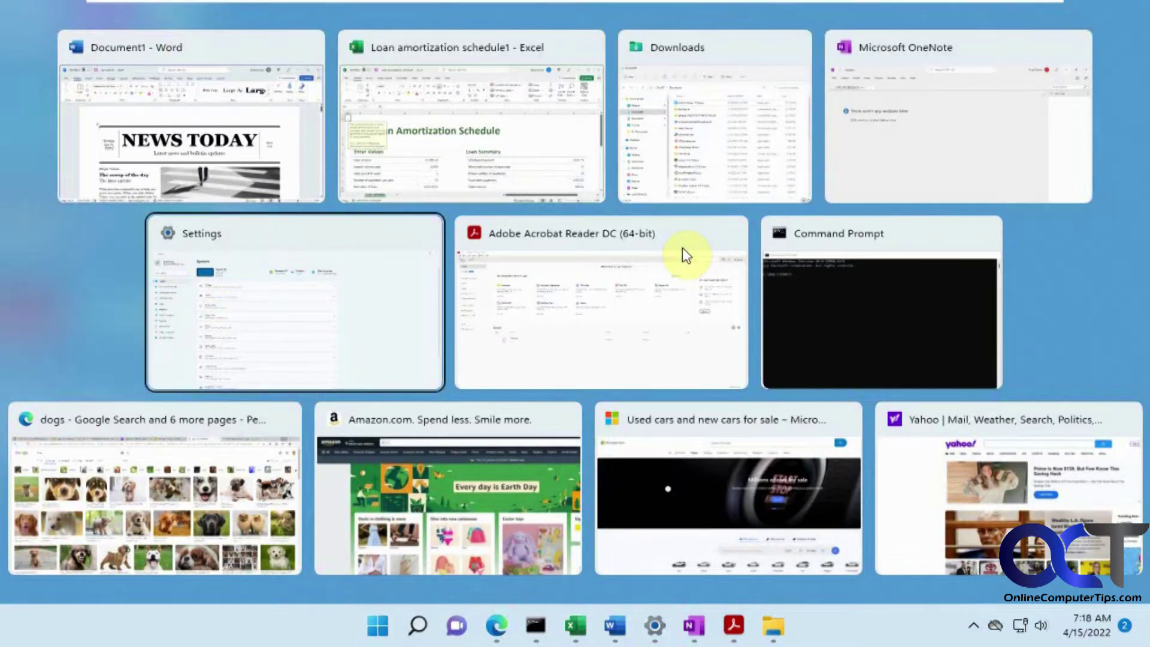
pyautogui.hotkey('alt', 'Tab')
pyautogui.hotkey('alt', 'Tab')
pyautogui.hotkey('alt', 'Tab')
pyautogui.hotkey('alt', 'Tab')
pyautogui.hotkey('alt', 'Tab')
pyautogui.hotkey('alt', 'Tab')
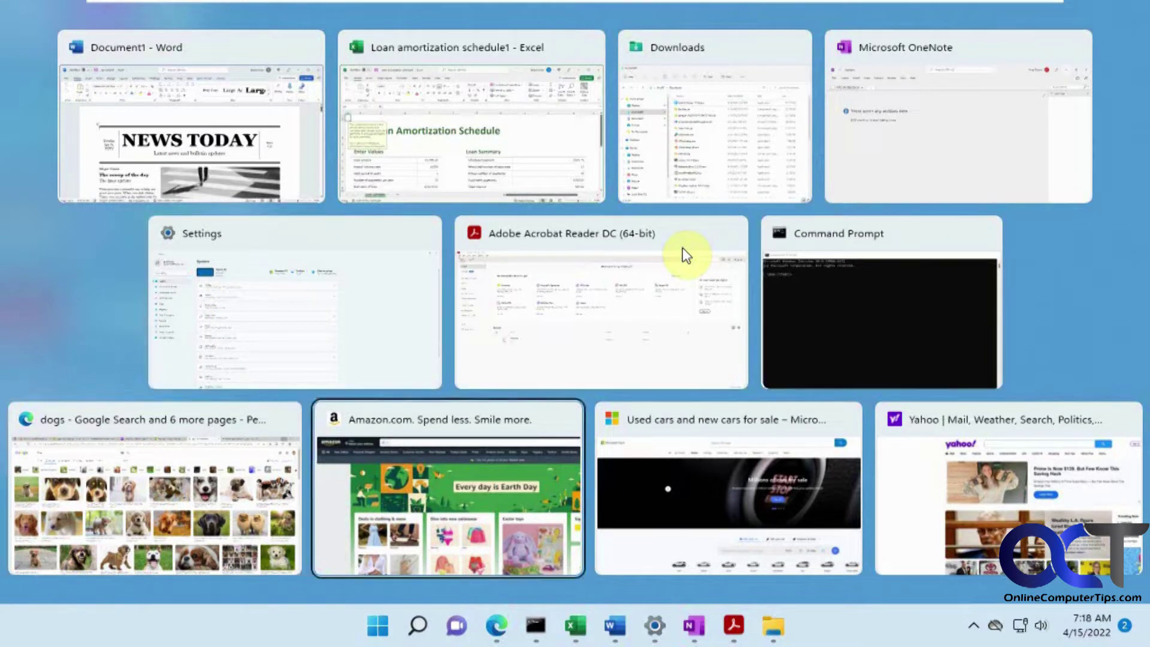
pyautogui.hotkey('alt', 'Tab')
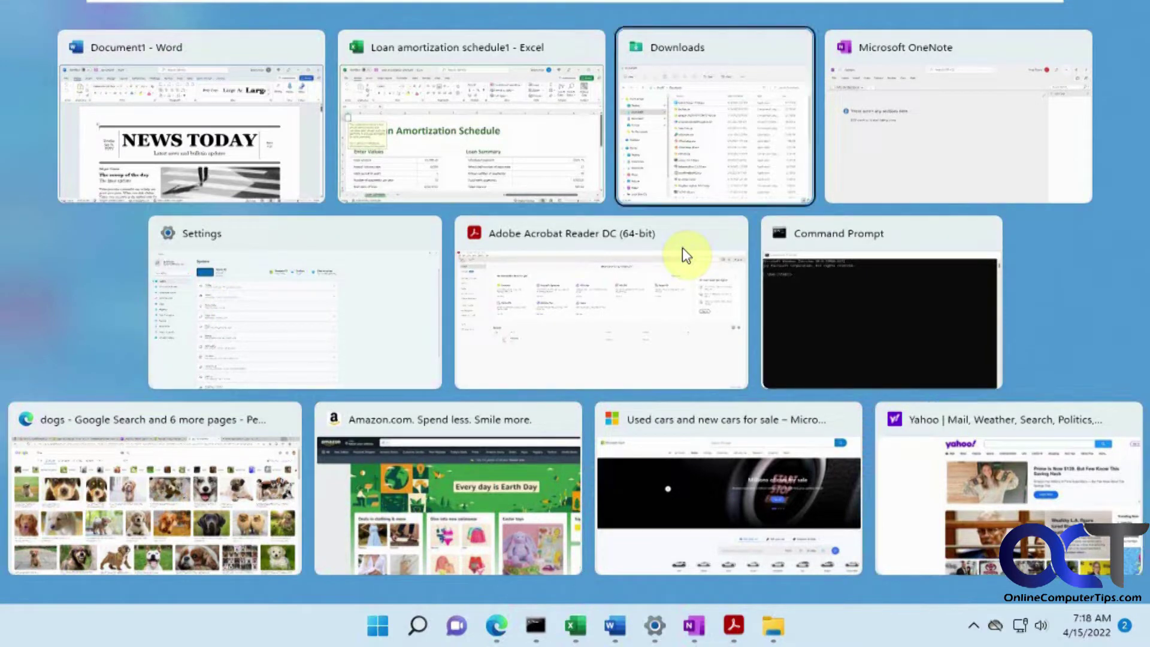
pyautogui.hotkey('alt', 'Tab')
pyautogui.hotkey('alt', 'Tab')
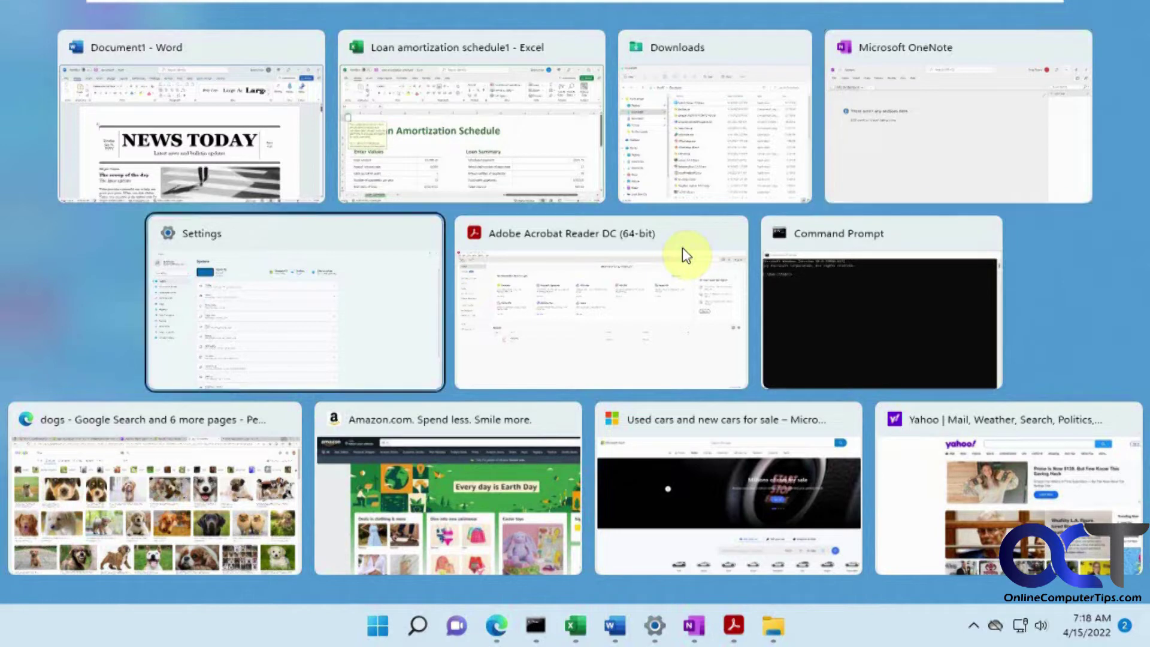
pyautogui.hotkey('alt', 'Tab')
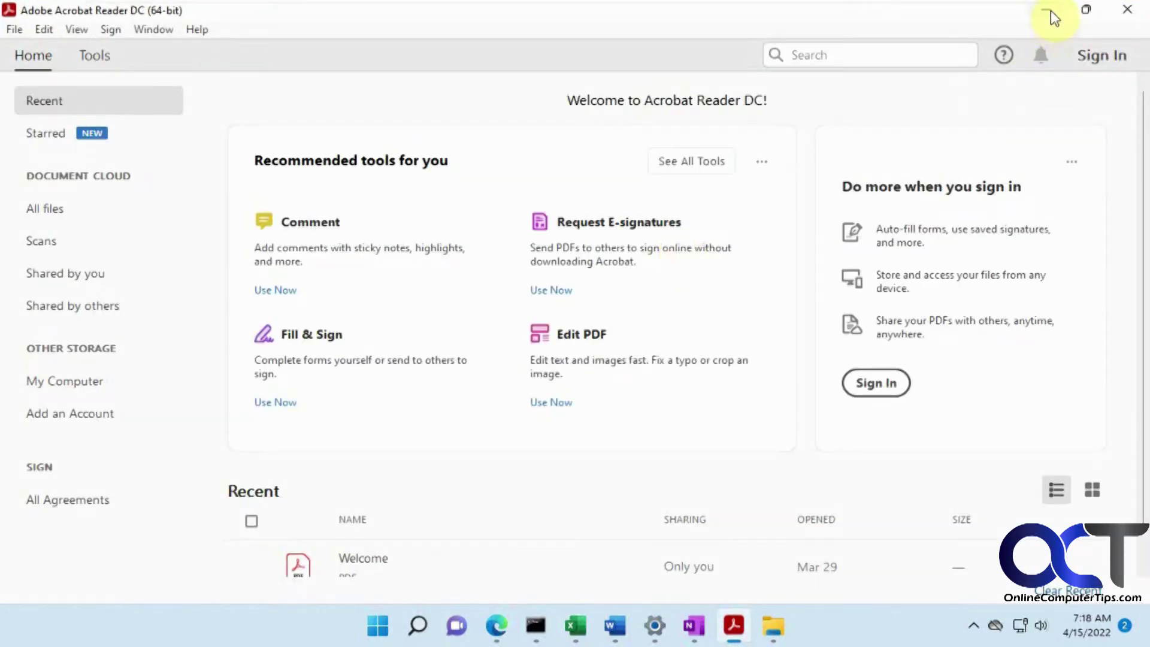
pyautogui.click(1049, 10)
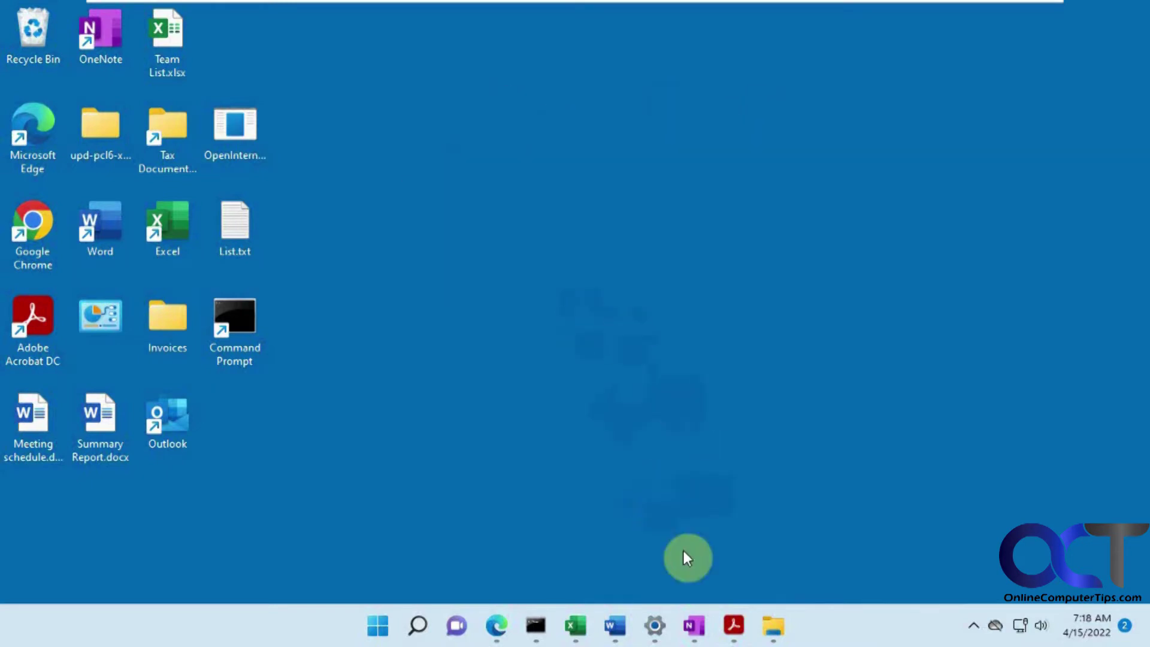
# Go to Settings > System > Multitasking and set Alt + Tab to Open windows only.
pyautogui.click(656, 625)
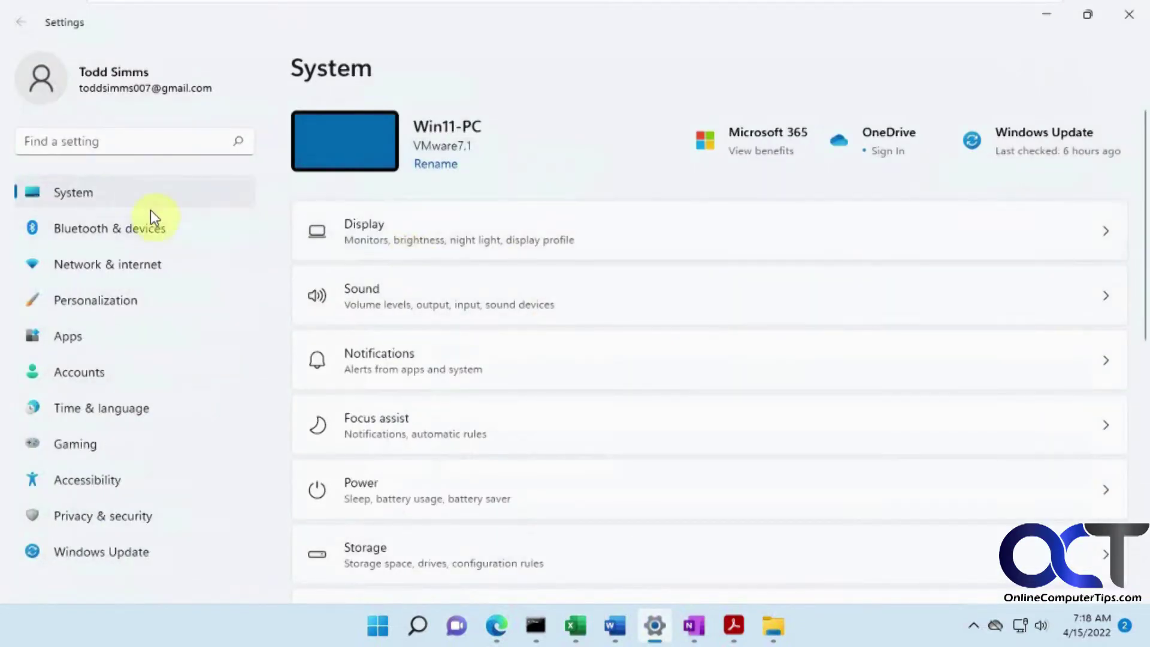
pyautogui.scroll(-4, 606, 311)
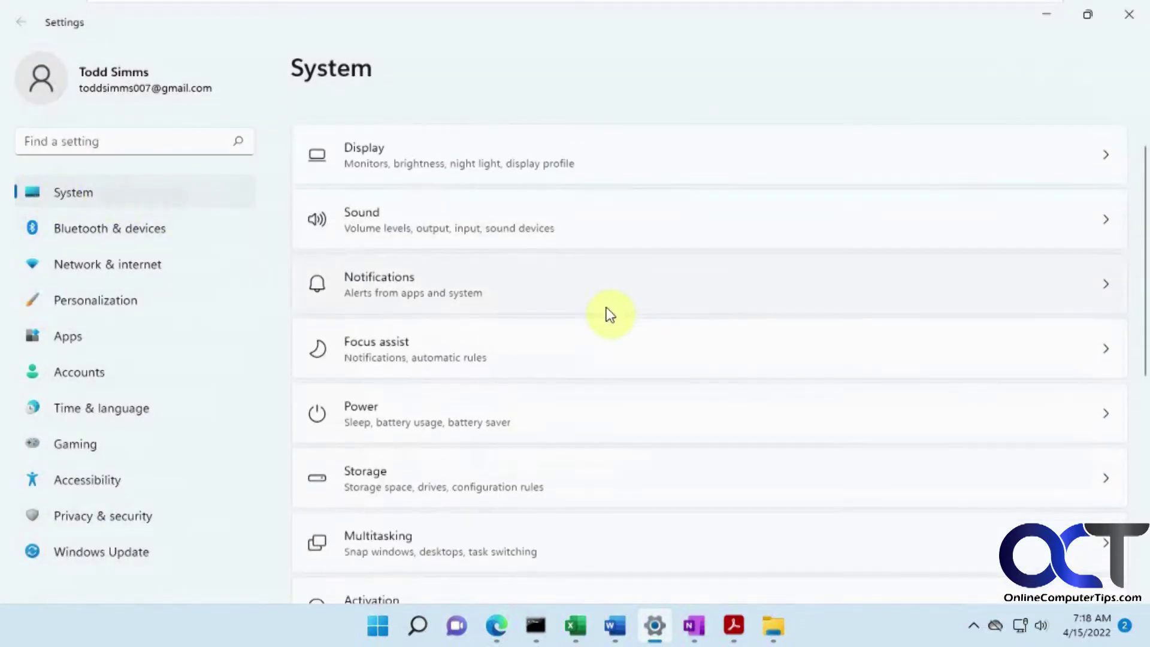
pyautogui.click(553, 393)
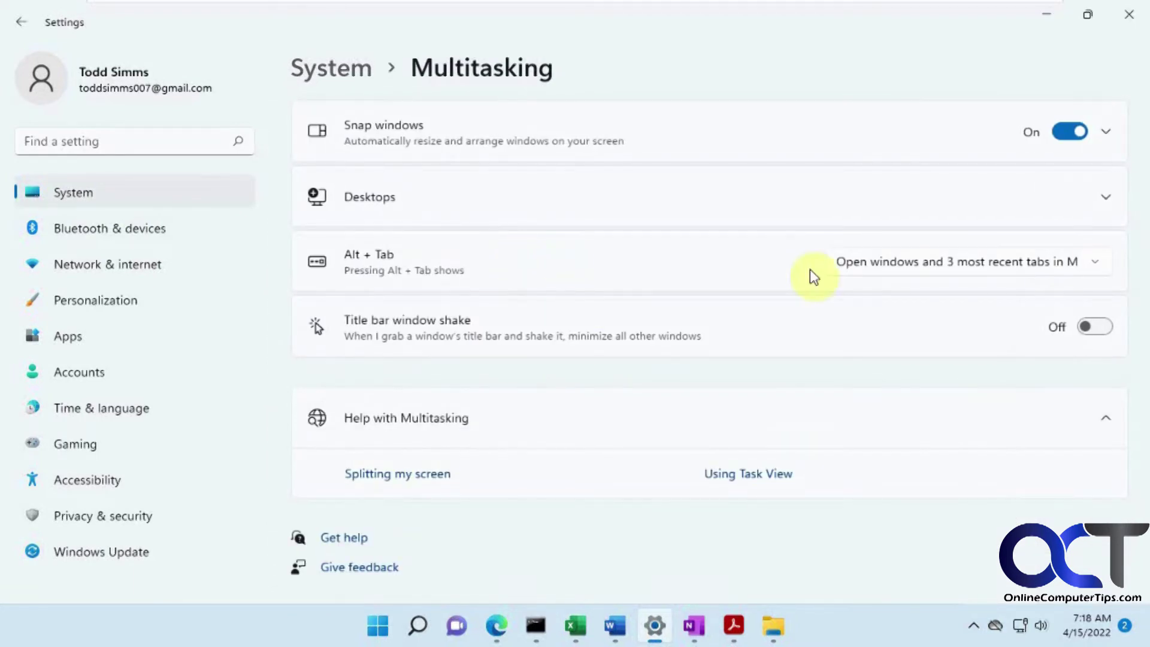
pyautogui.click(930, 263)
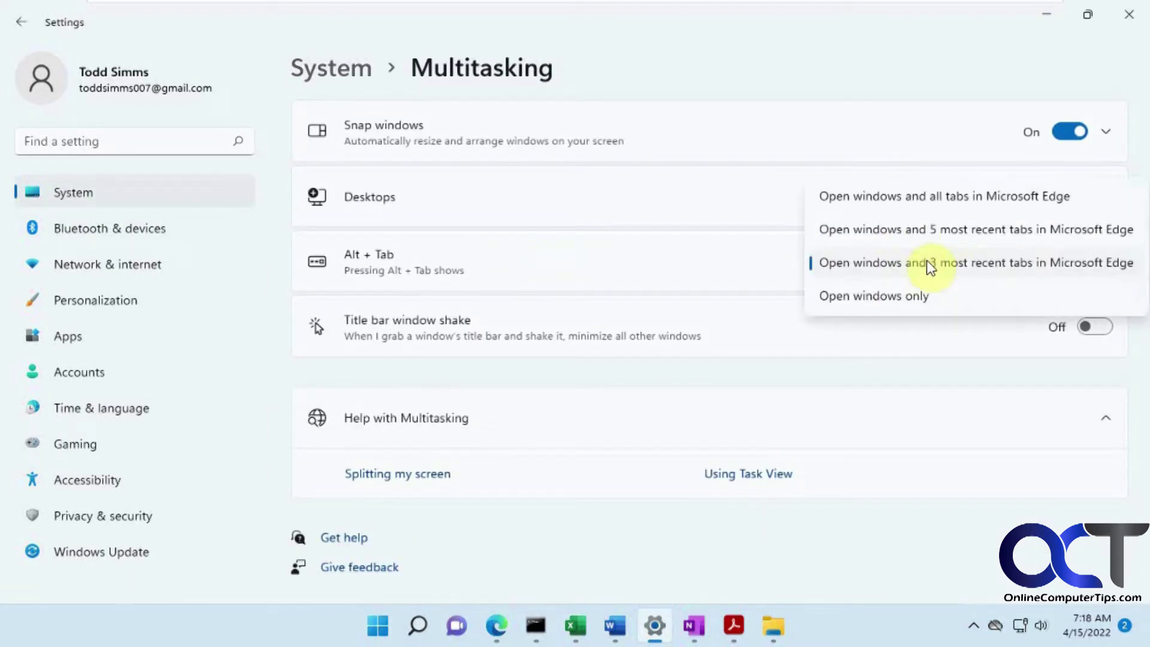
pyautogui.click(902, 298)
# Minimize Settings and confirm Alt+Tab lists Edge as one window, landing back on Settings.
pyautogui.click(1045, 13)
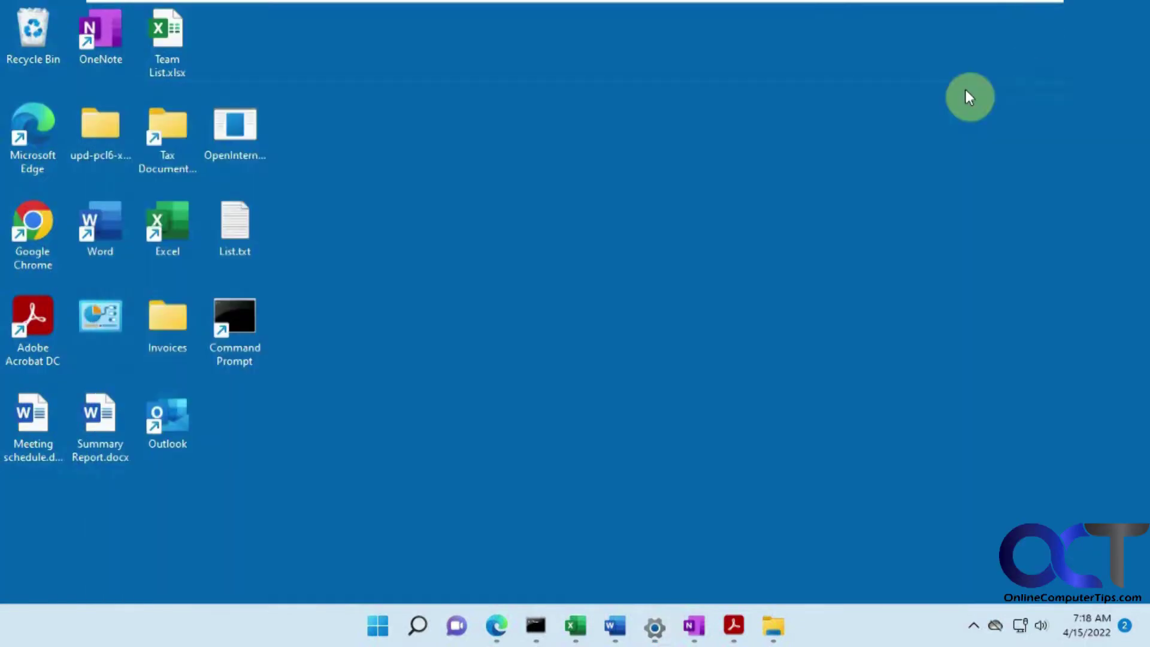
pyautogui.hotkey('alt', 'Tab')
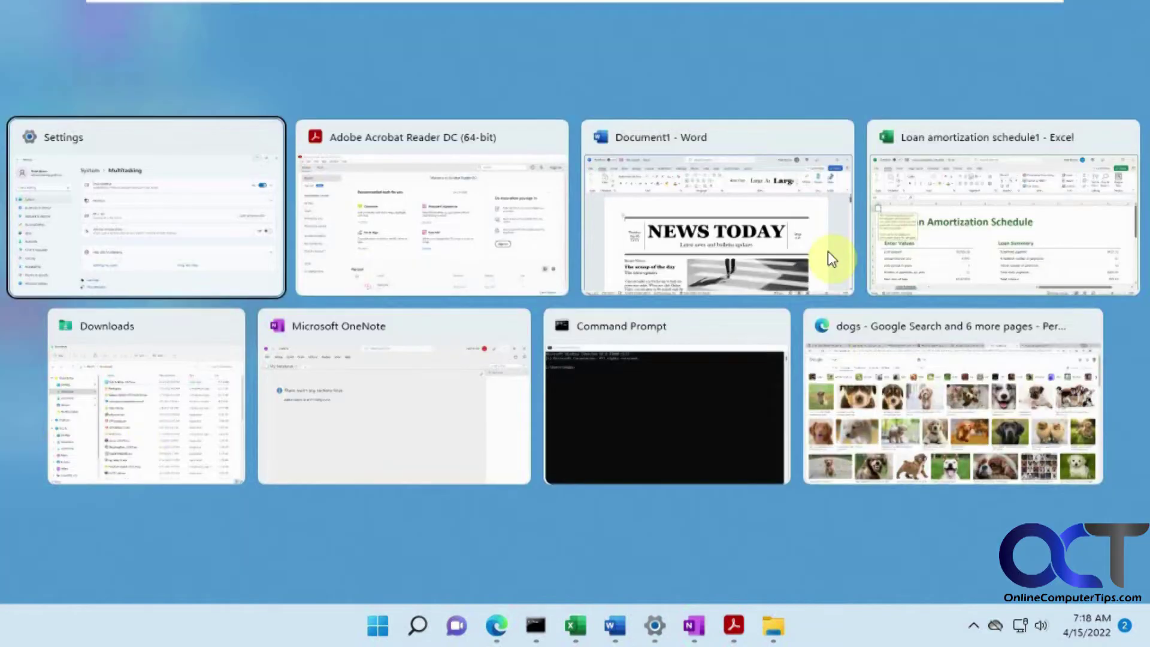
pyautogui.press('Tab')
pyautogui.press('Tab')
pyautogui.press('Tab')
pyautogui.press('Tab')
pyautogui.press('Tab')
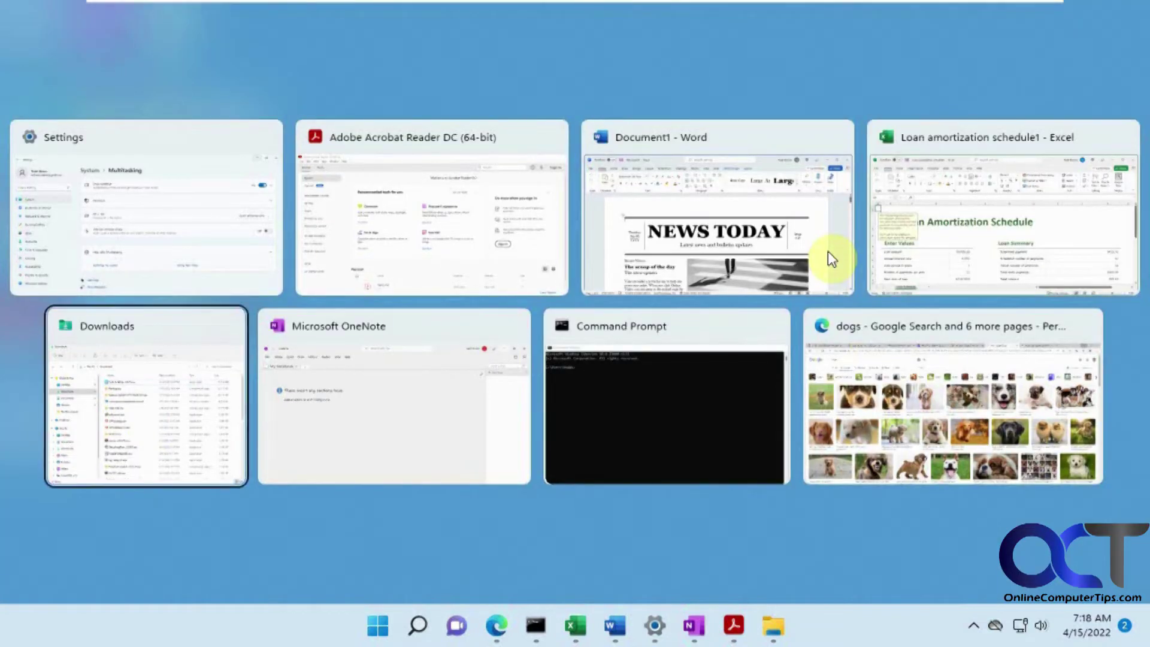
pyautogui.press('Tab')
pyautogui.press('Tab')
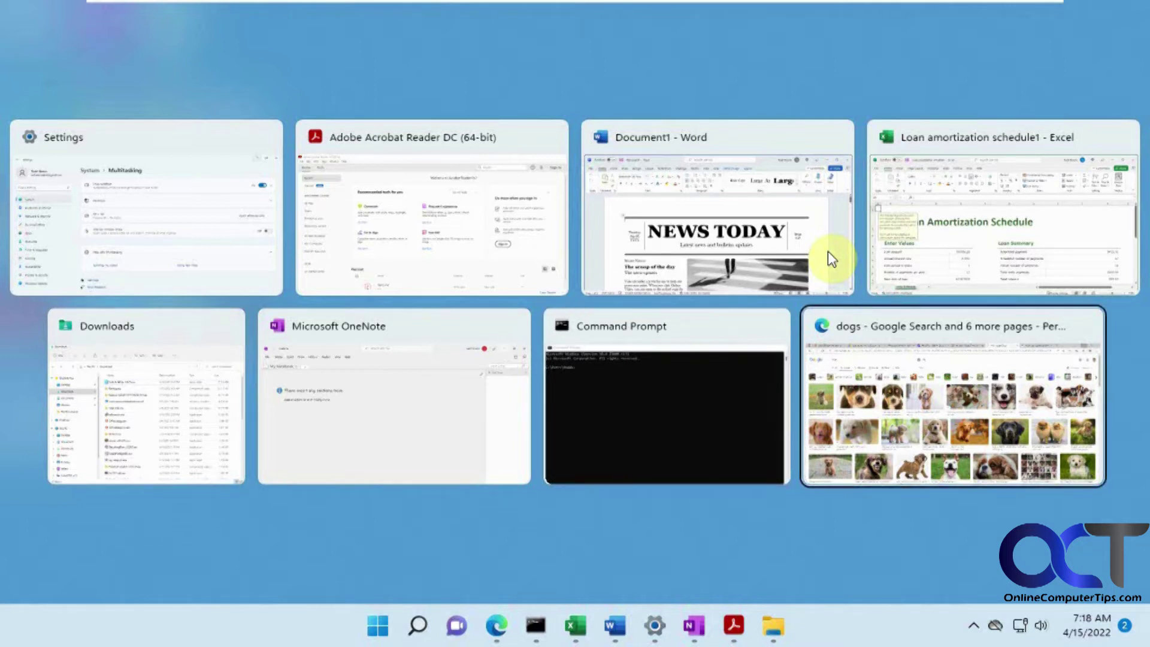
pyautogui.press('Tab')
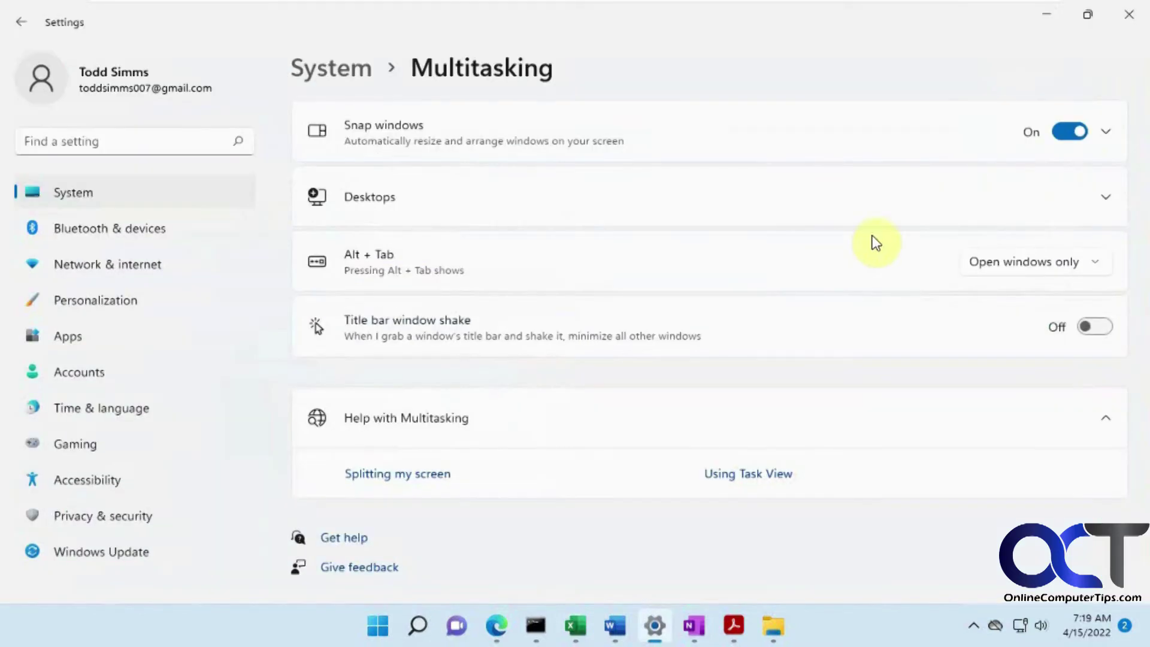
# Set Alt + Tab to Open windows and all tabs in Microsoft Edge, then bring up and minimize Edge.
pyautogui.click(1009, 261)
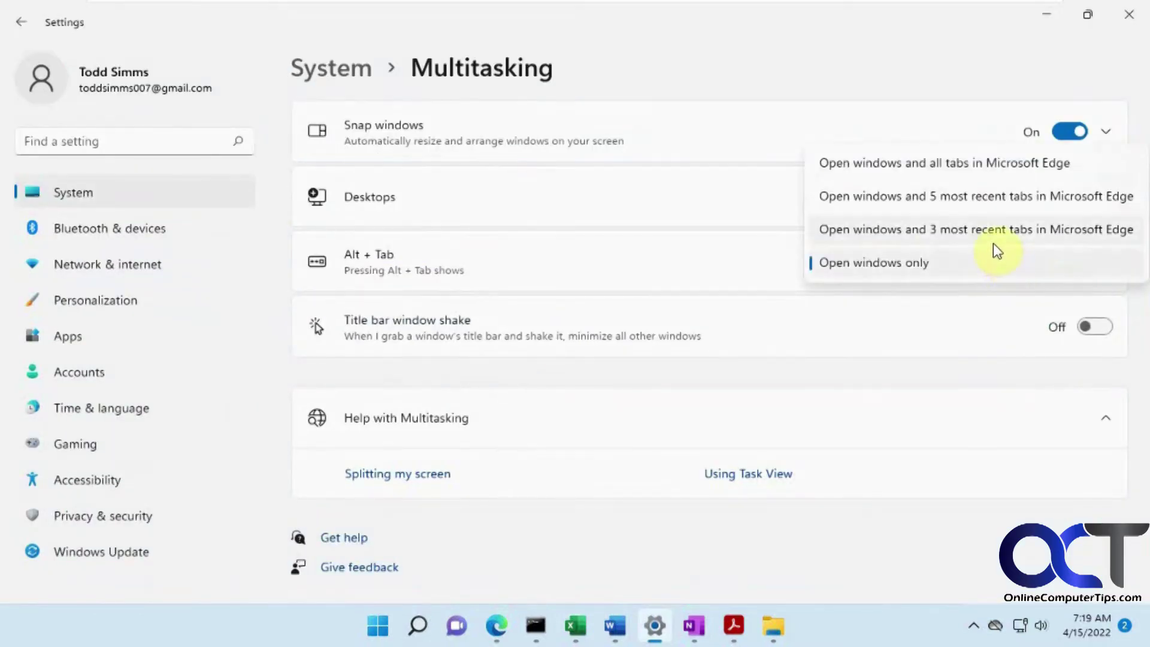
pyautogui.click(966, 166)
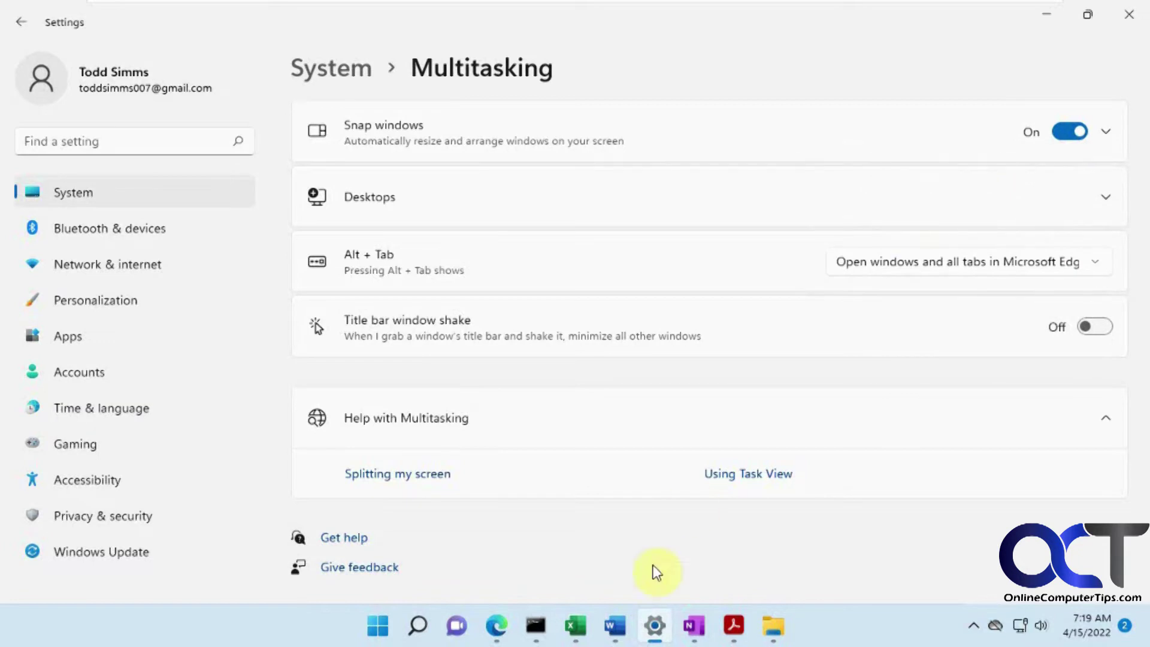
pyautogui.click(495, 634)
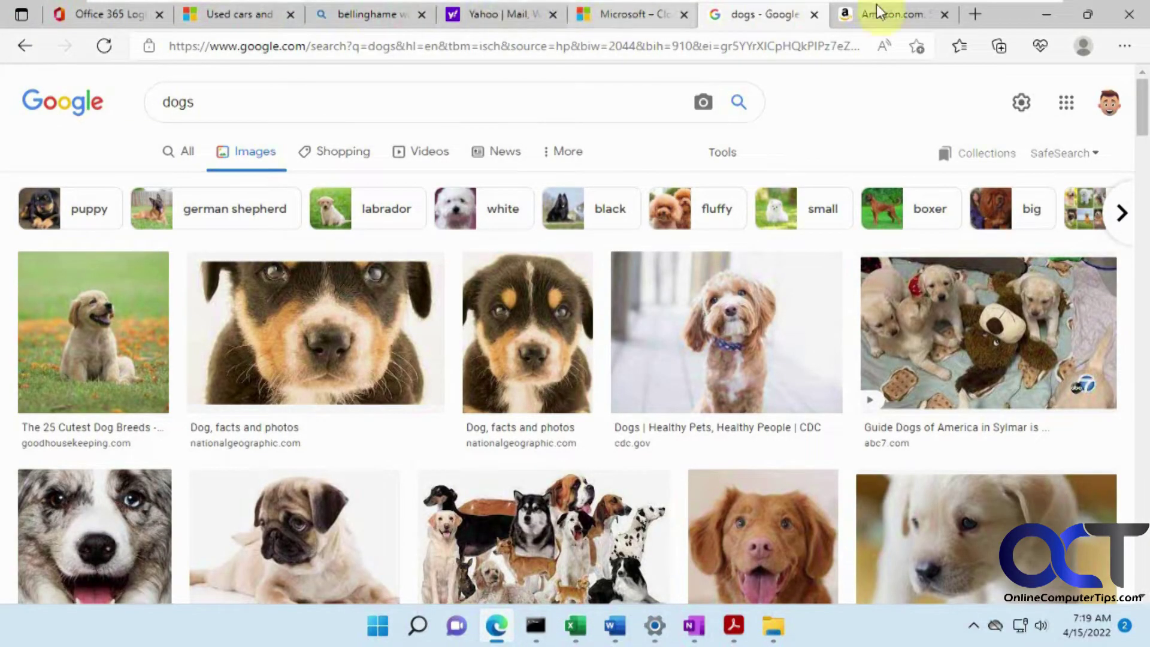
pyautogui.click(1051, 9)
pyautogui.click(1038, 22)
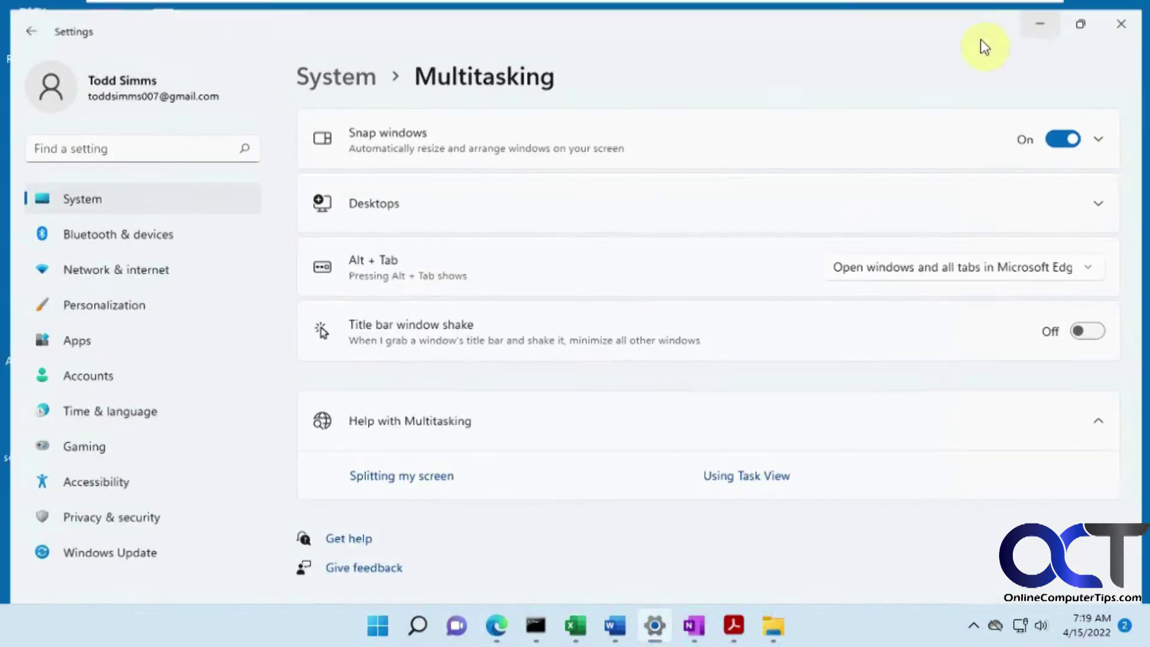
pyautogui.press('super+Tab')
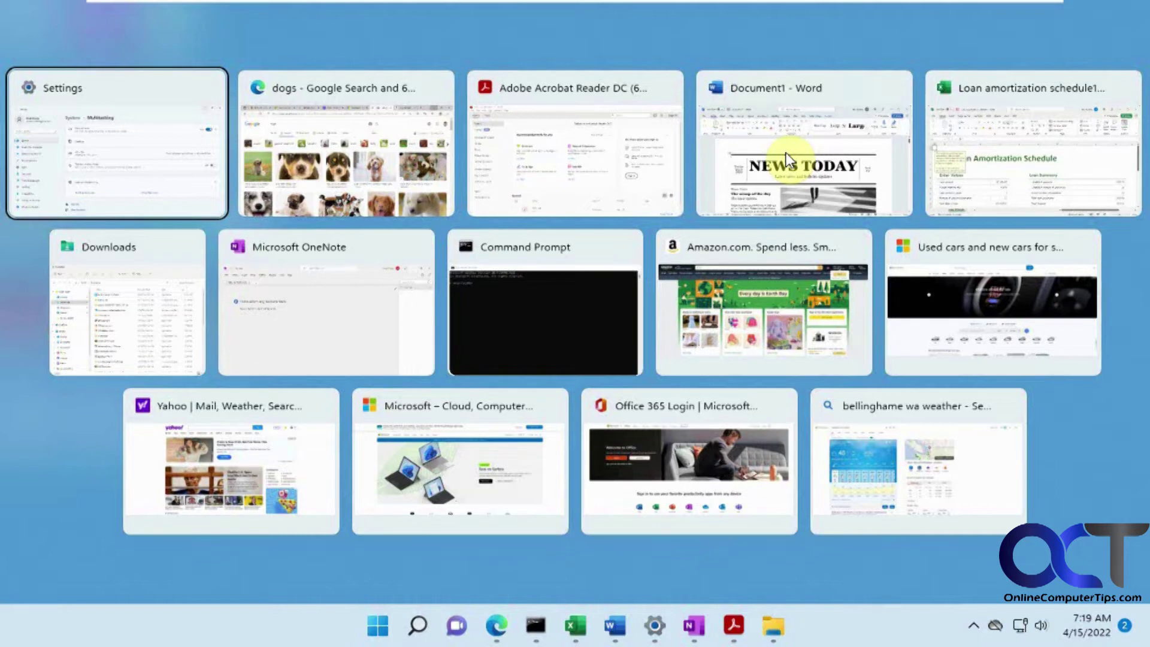
pyautogui.press('Return')
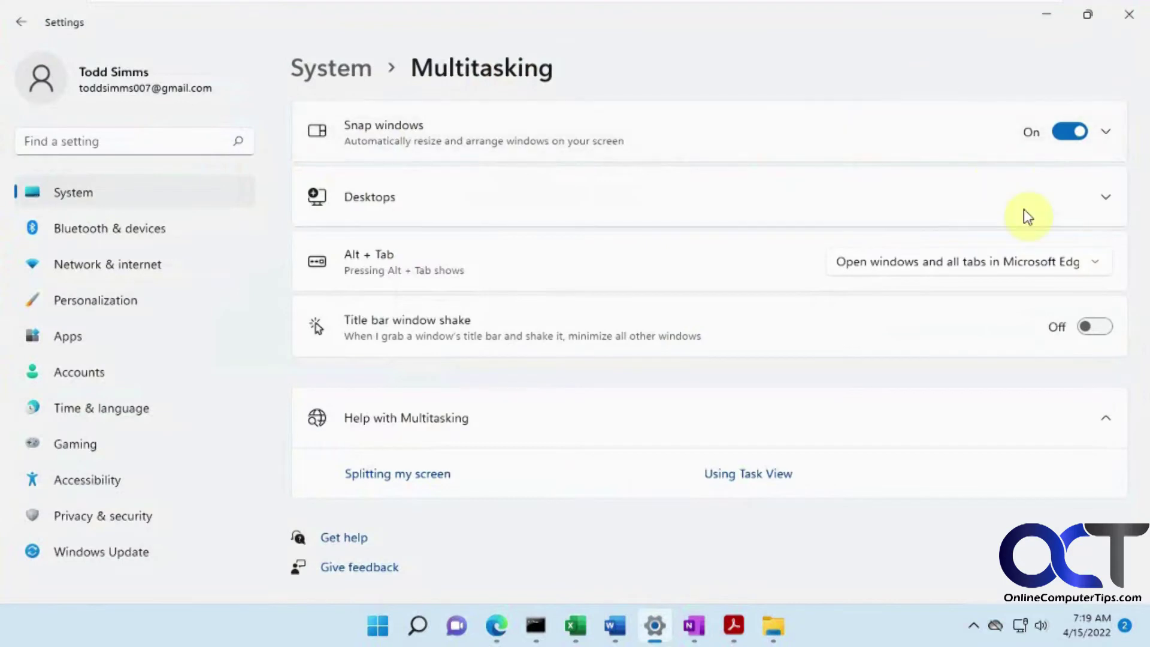
# Choose Open windows and 3 most recent tabs in Microsoft Edge, then test it with Alt+Tab.
pyautogui.click(1053, 263)
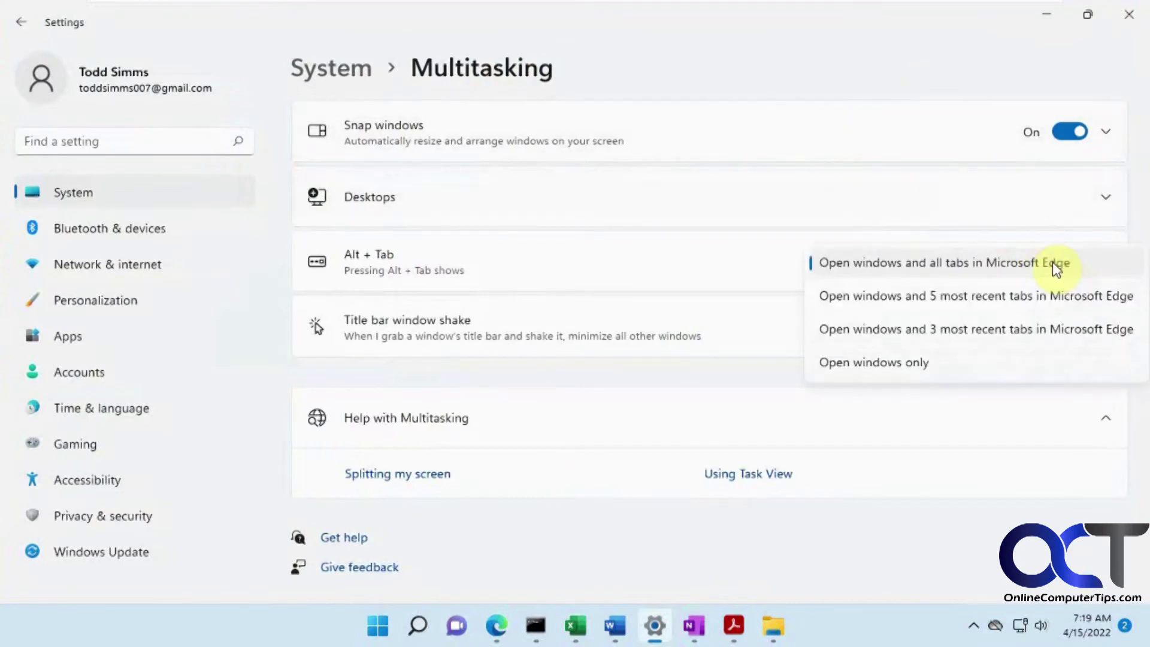
pyautogui.click(1012, 330)
pyautogui.click(1046, 14)
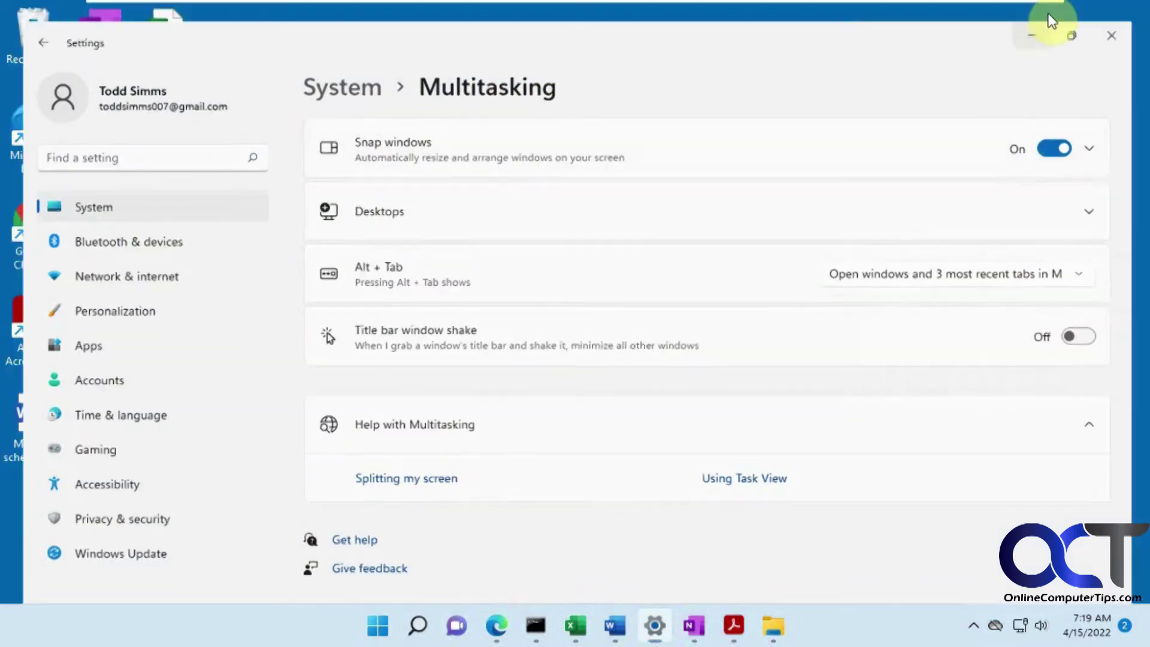
pyautogui.hotkey('alt', 'Tab')
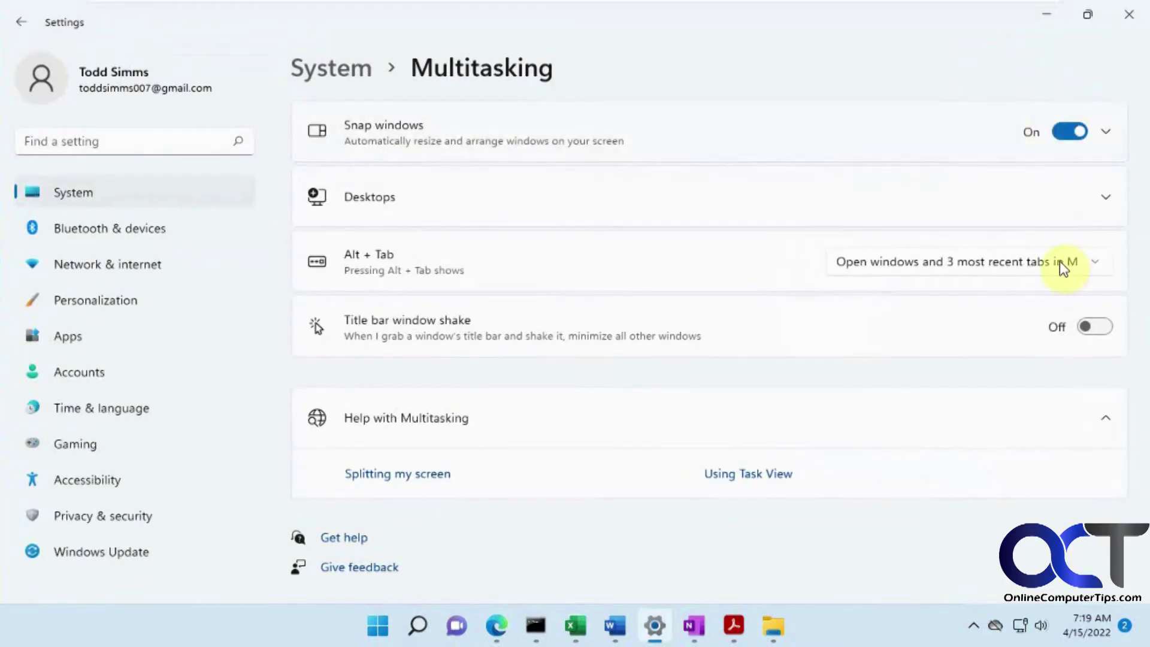
pyautogui.click(1058, 261)
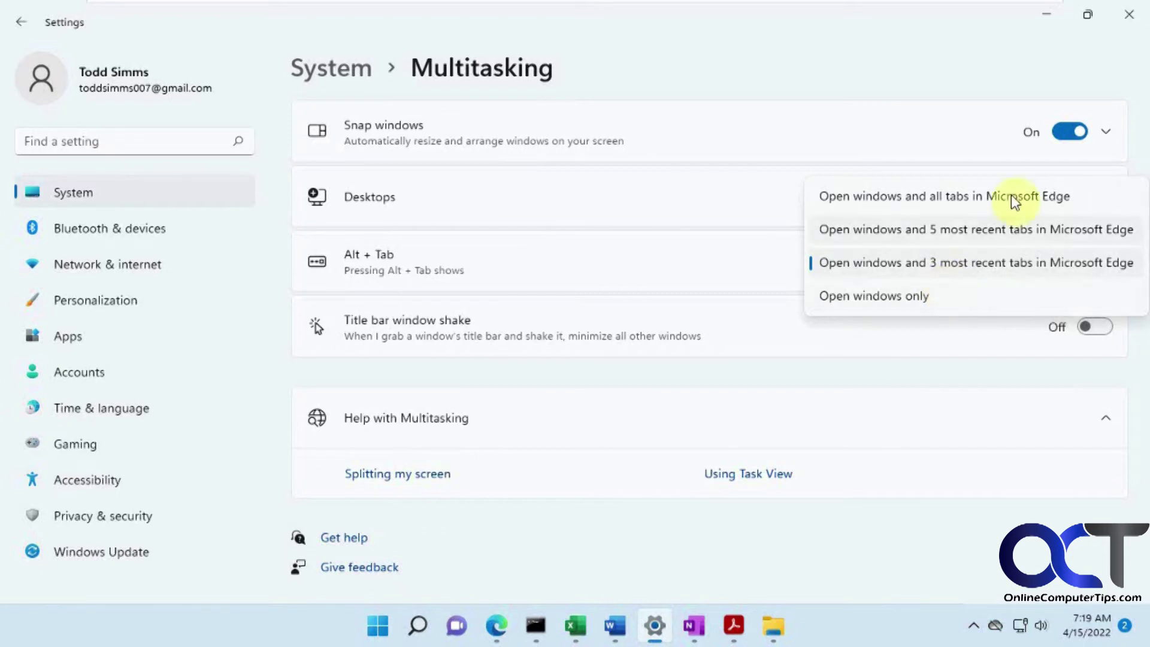
# Minimize Settings and open Online Computer Tips, Chrome Web Store and a New Tab in Chrome.
pyautogui.click(1041, 20)
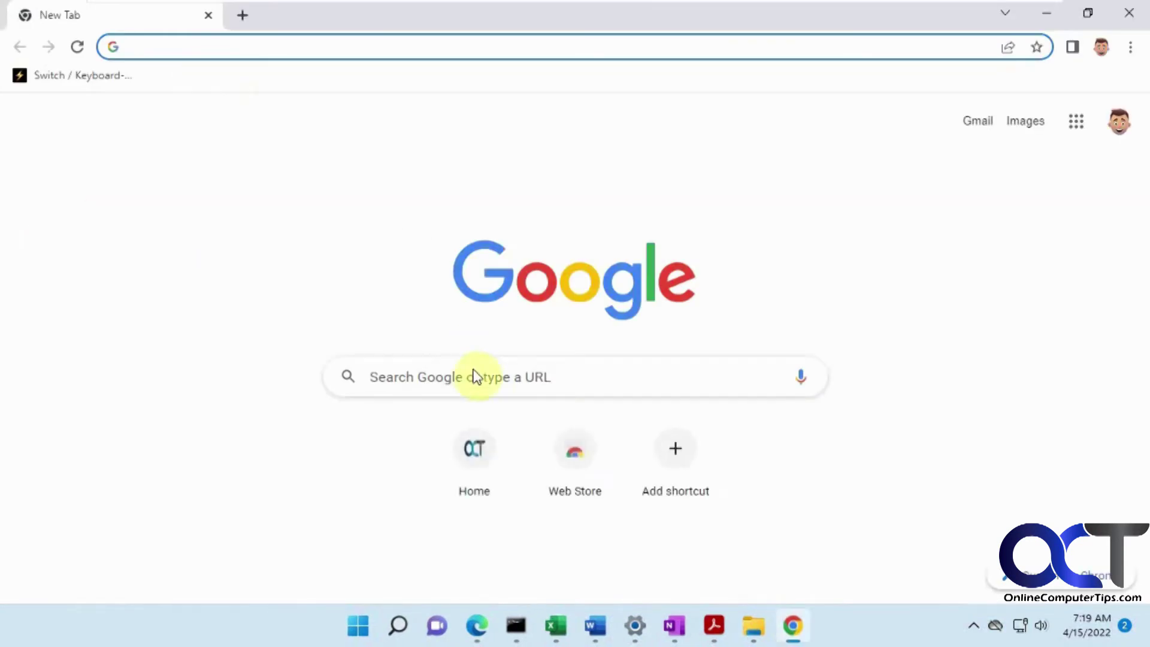
pyautogui.click(470, 454)
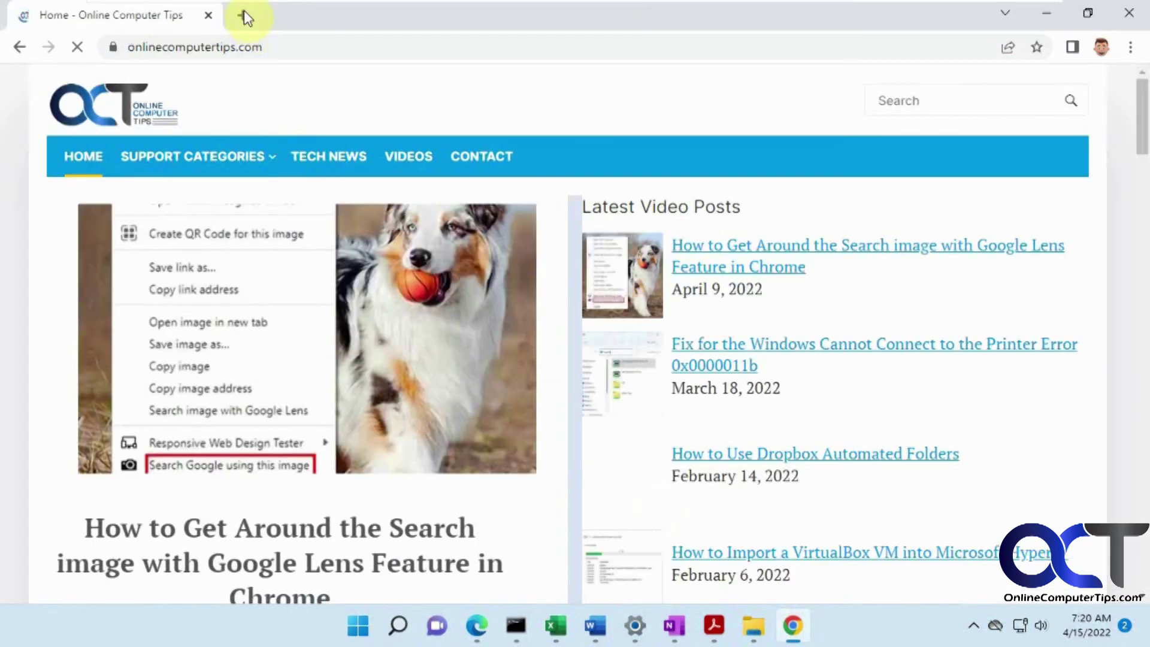
pyautogui.click(243, 15)
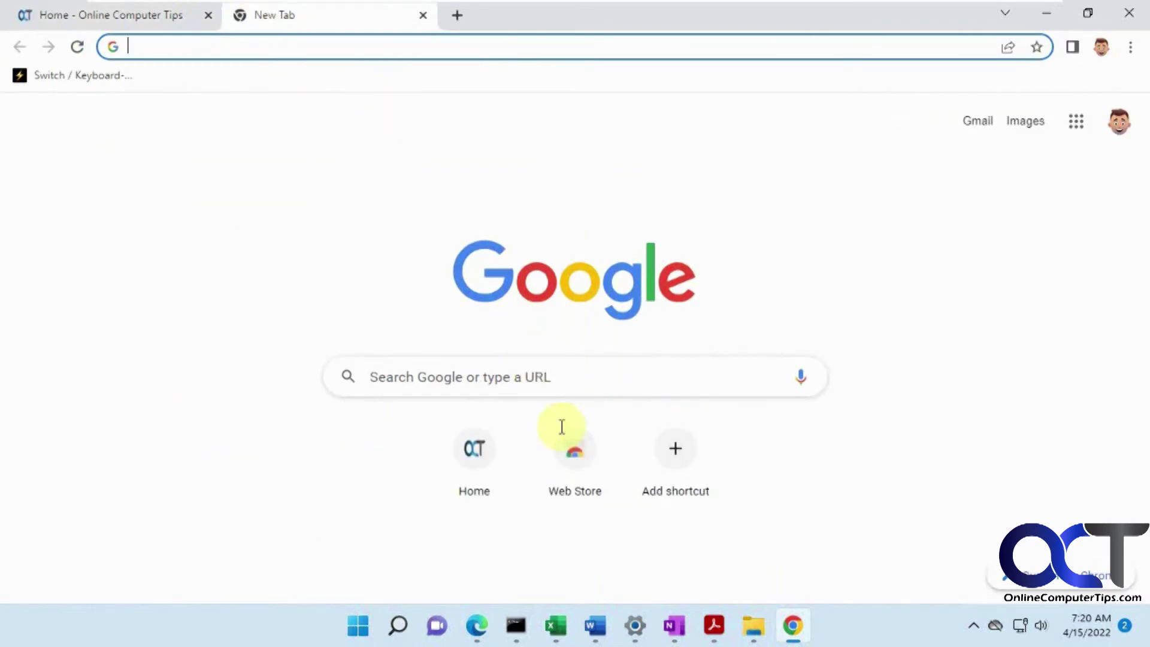
pyautogui.click(575, 458)
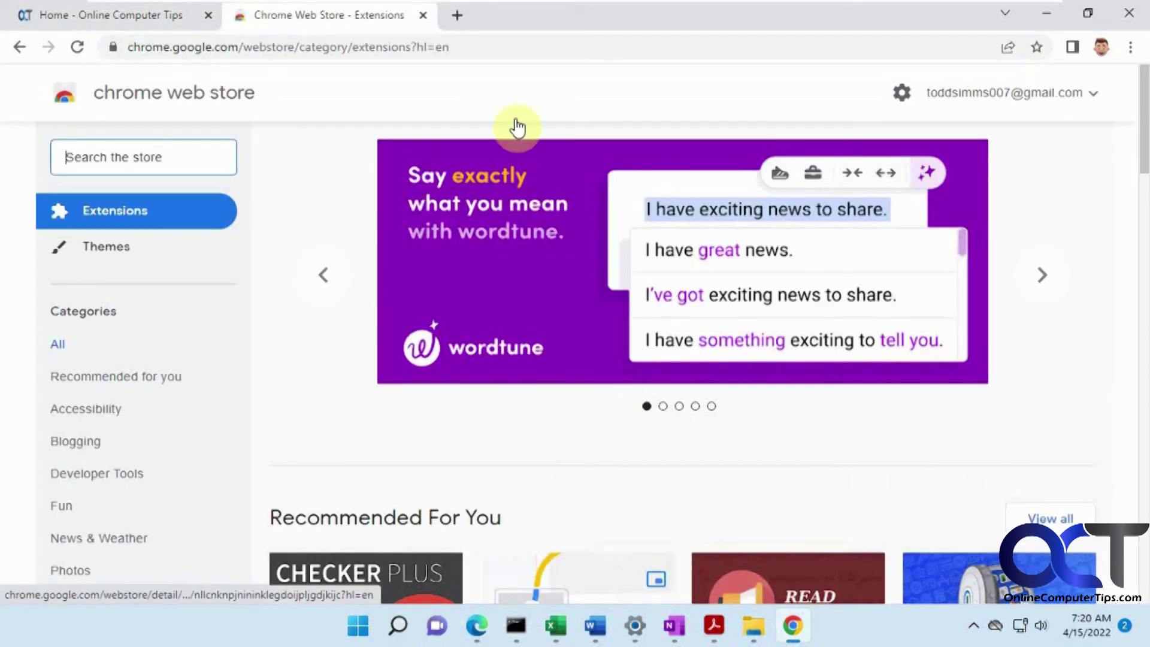
pyautogui.click(458, 15)
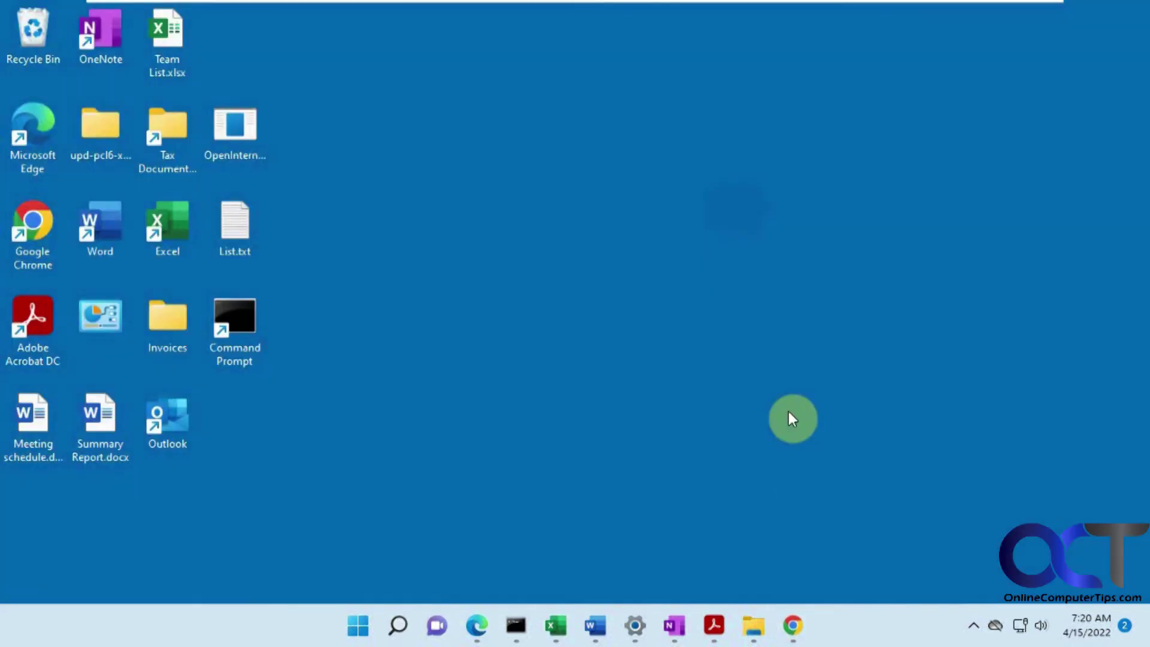
# Restore Settings, pick Open windows and all tabs in Microsoft Edge, then minimize Settings.
pyautogui.click(634, 625)
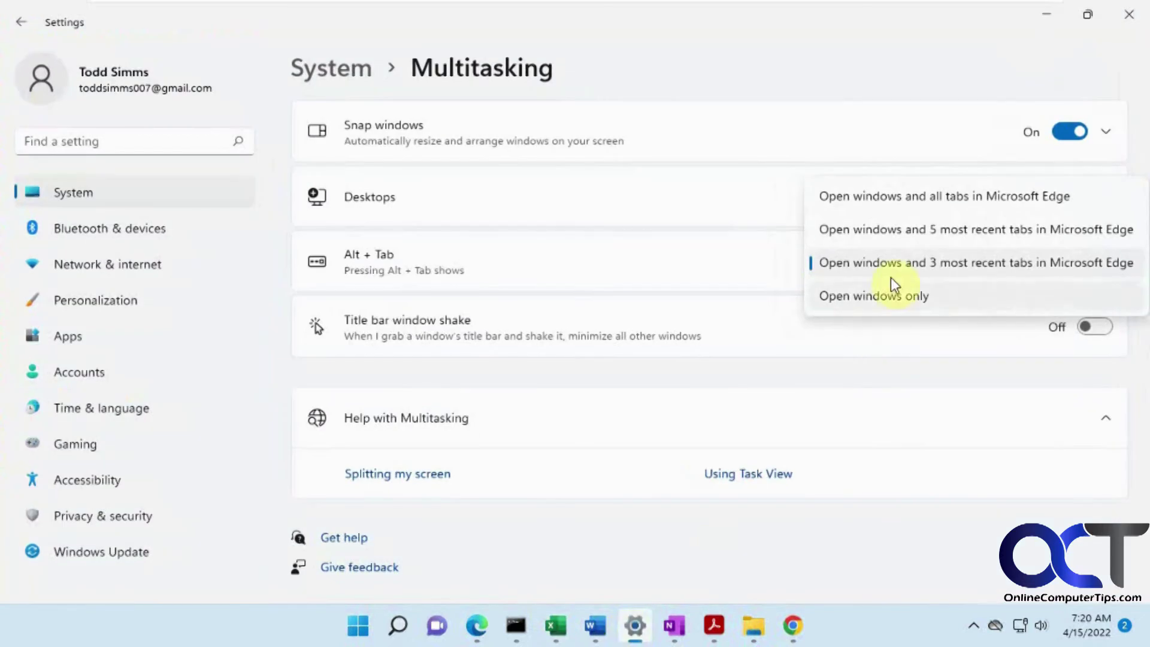
pyautogui.click(918, 201)
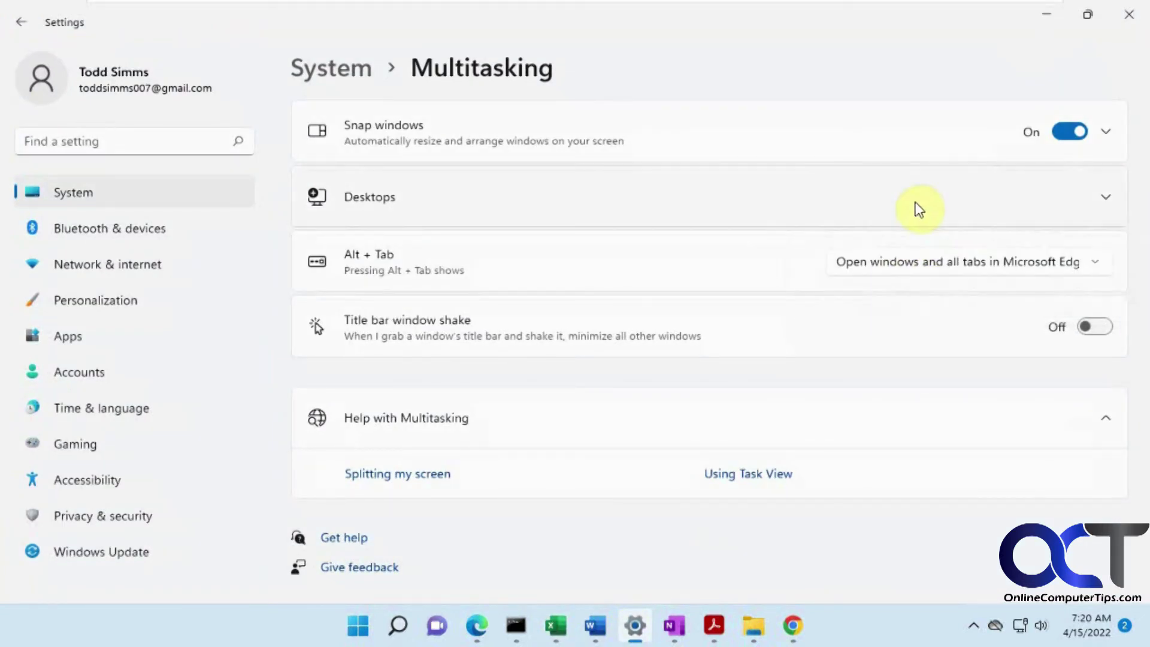
pyautogui.click(1049, 16)
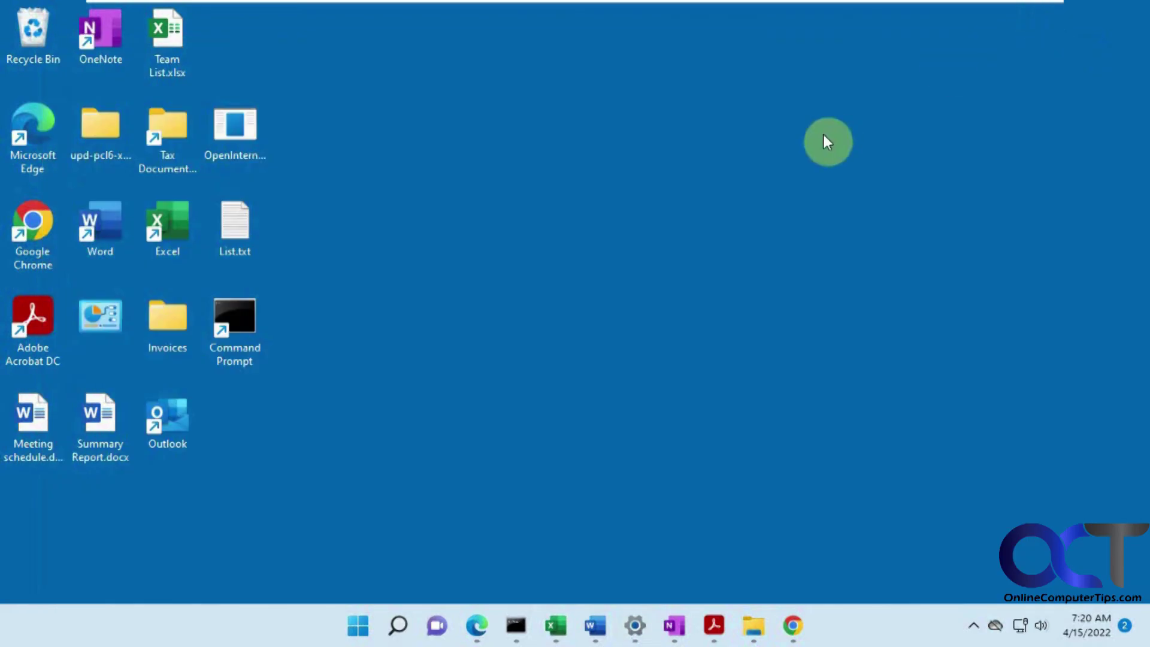
# Preview every window and separate Edge tab in Alt+Tab, then return to the Multitasking page.
pyautogui.hotkey('alt', 'Tab')
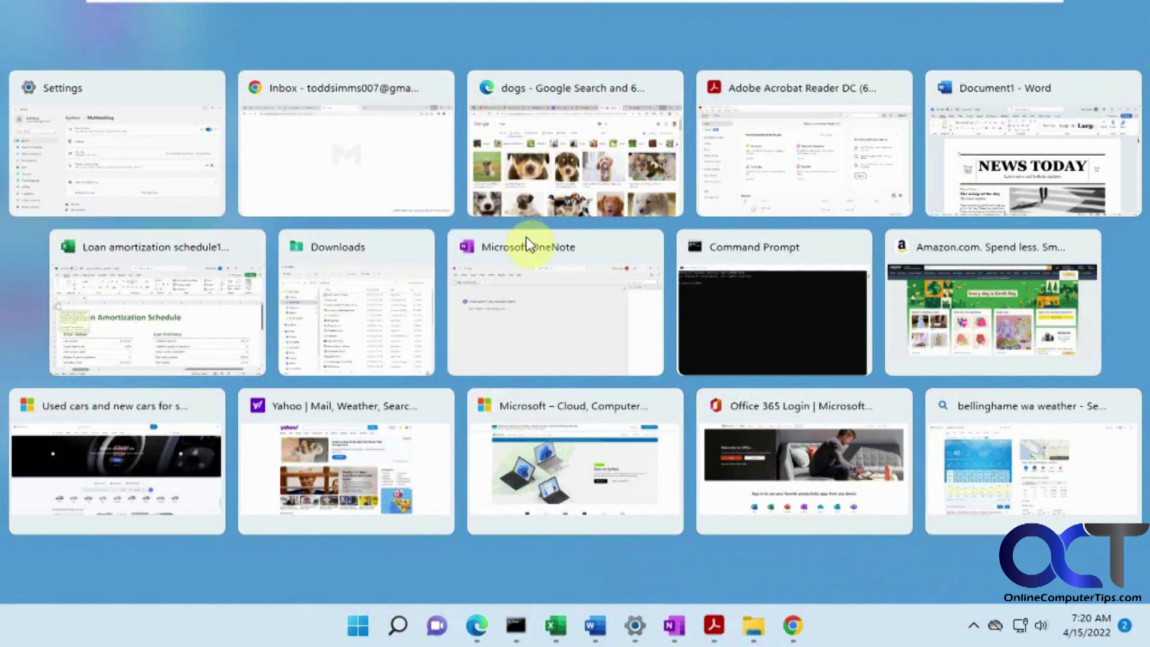
pyautogui.press('Escape')
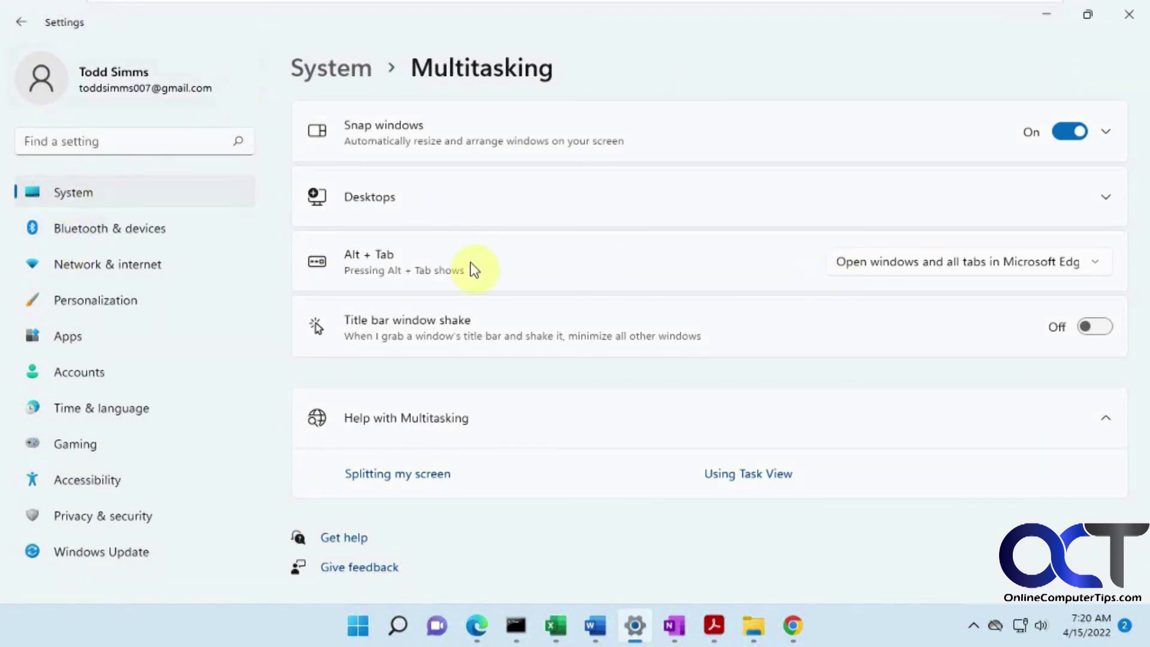
pyautogui.click(954, 256)
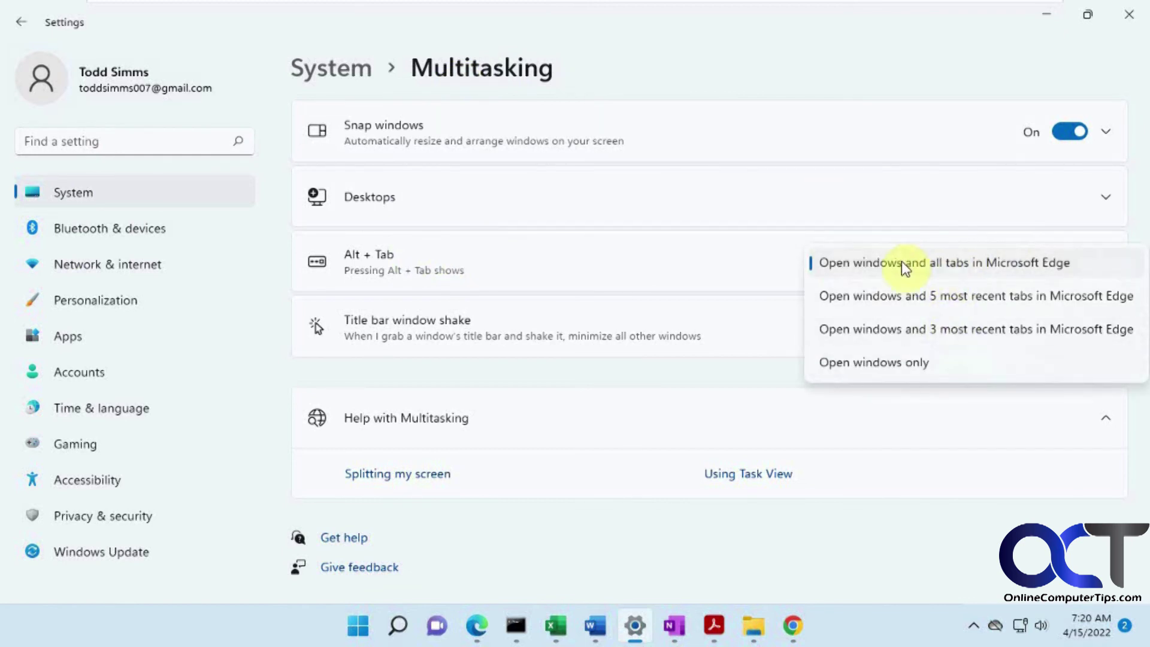
pyautogui.click(721, 265)
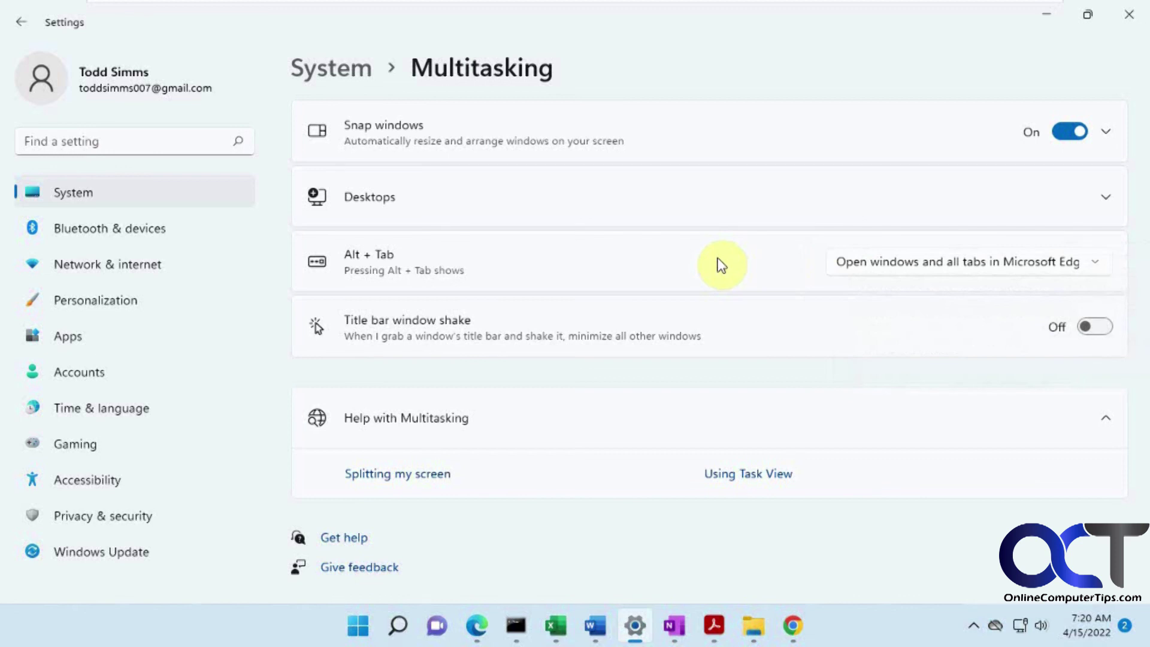